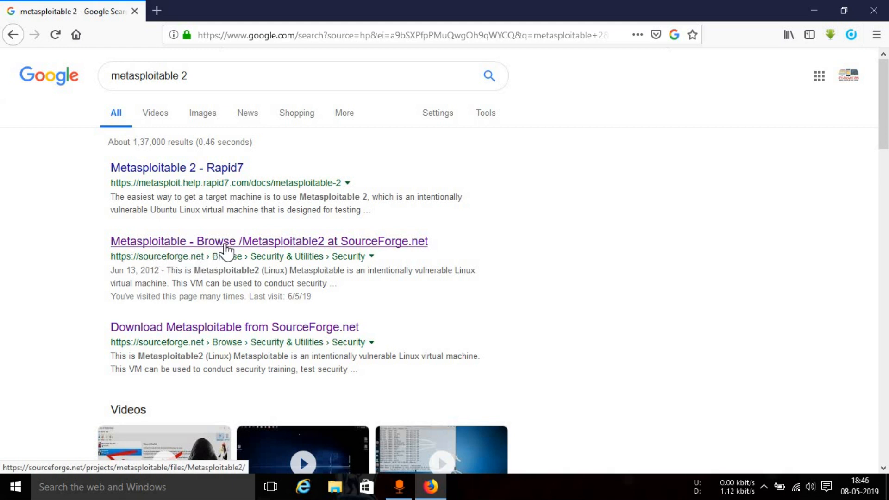
Open SourceForge's Metasploitable2 files page from the search results, start downloading metasploitable-linux-2.0.0.zip, and close the browser
left_click(117, 242)
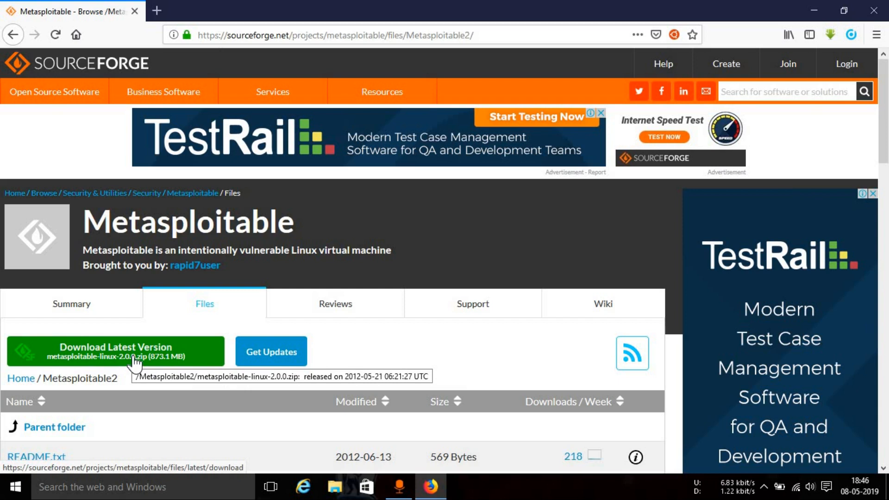
left_click(172, 361)
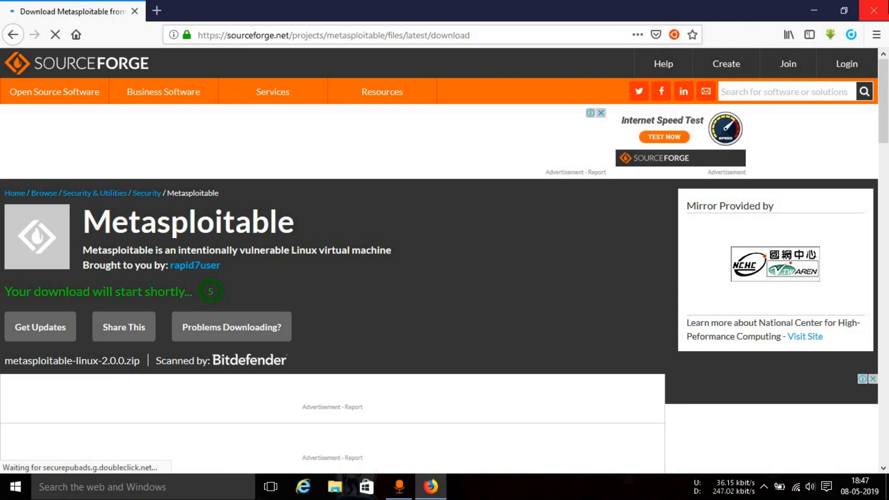
left_click(873, 10)
right_click(167, 122)
left_click(167, 127)
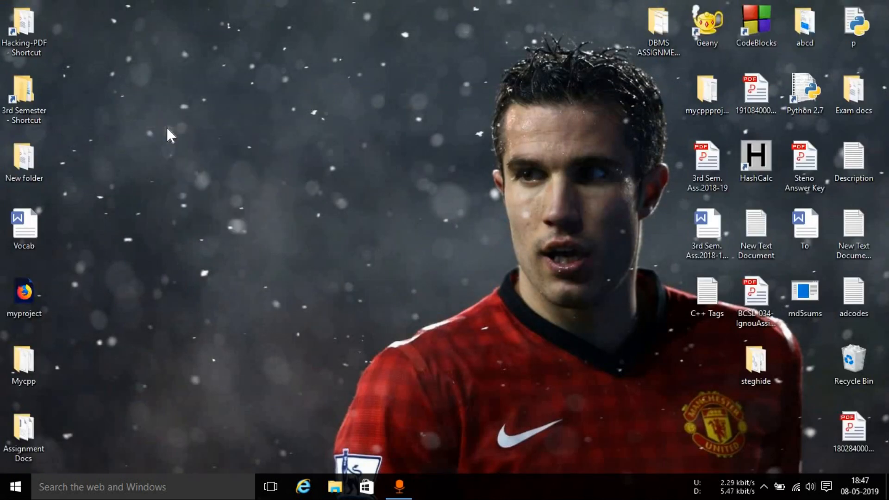
left_click(15, 487)
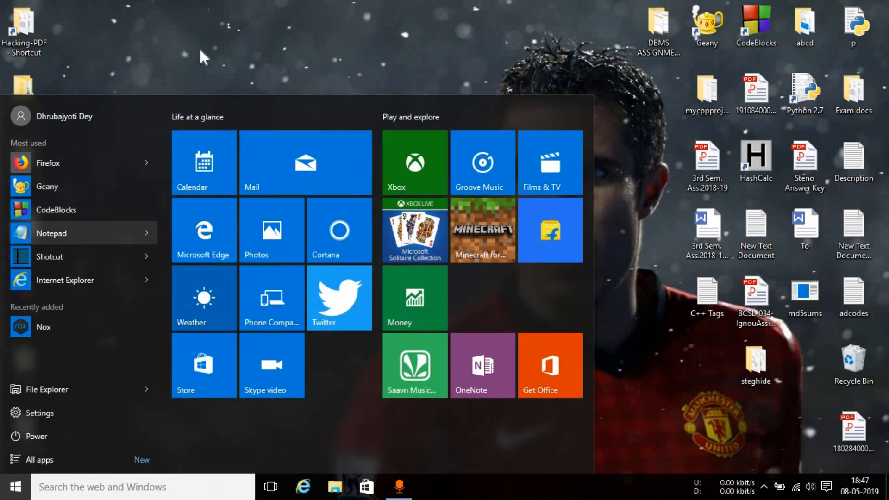
left_click(216, 29)
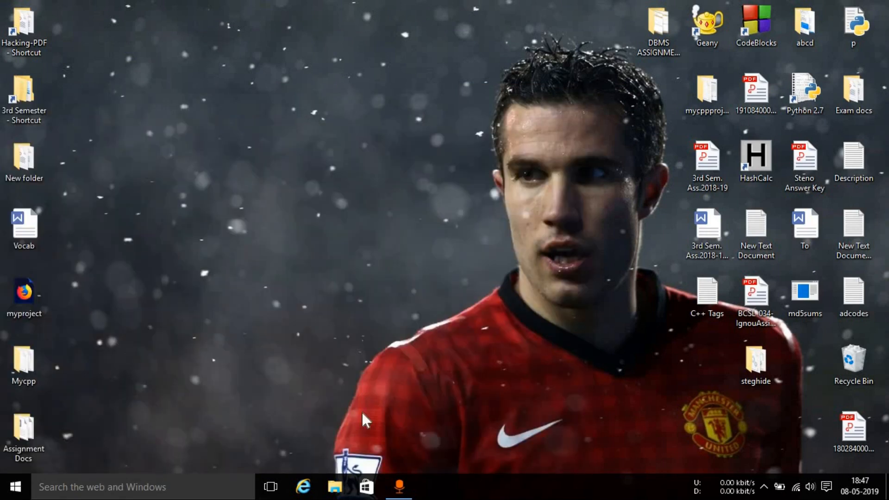
Switch to File Explorer and open the OS folder inside the Hacking folder on the D: drive
left_click(334, 489)
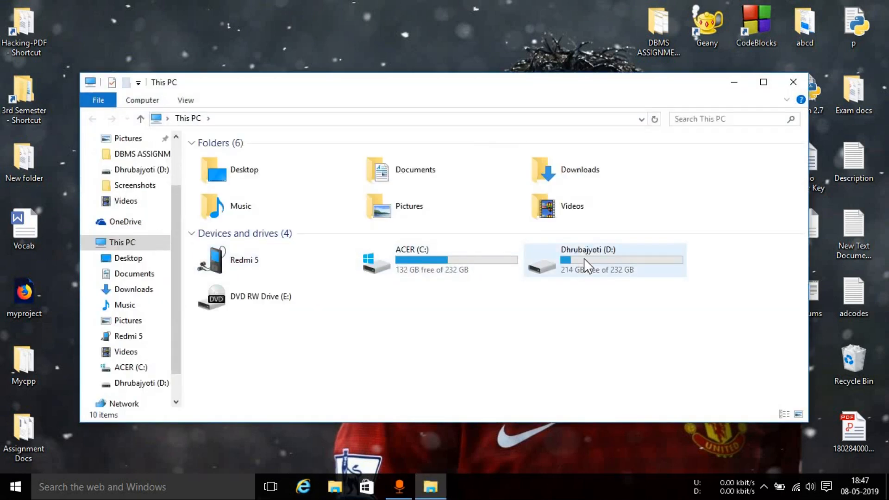
double_click(584, 257)
double_click(229, 162)
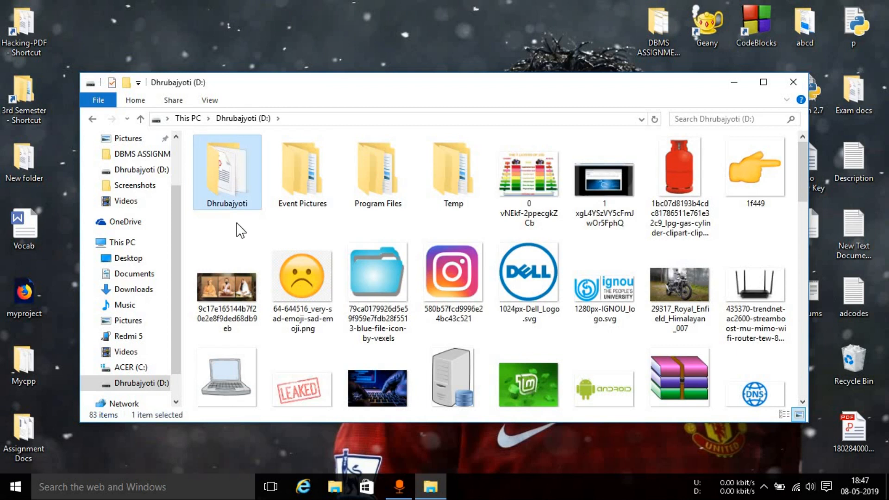
double_click(235, 182)
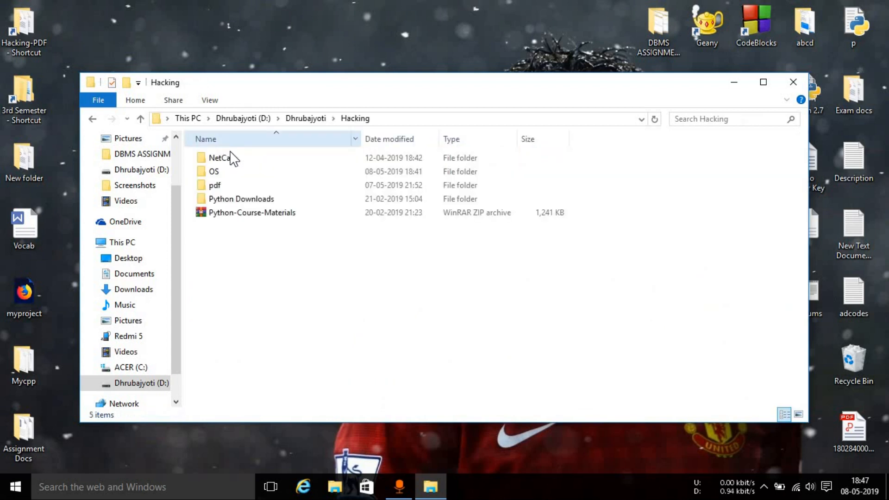
double_click(231, 173)
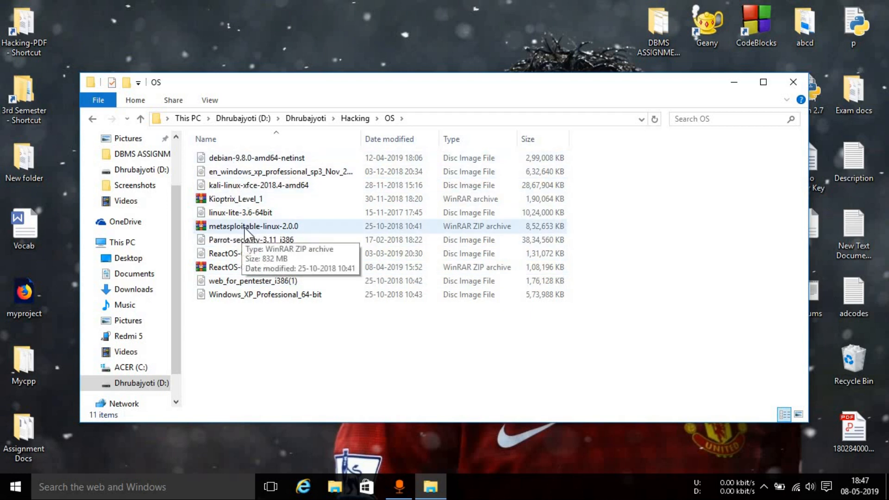
Open metasploitable-linux-2.0.0.zip in WinRAR and extract its Metasploitable2-Linux folder into the OS folder
left_click(269, 229)
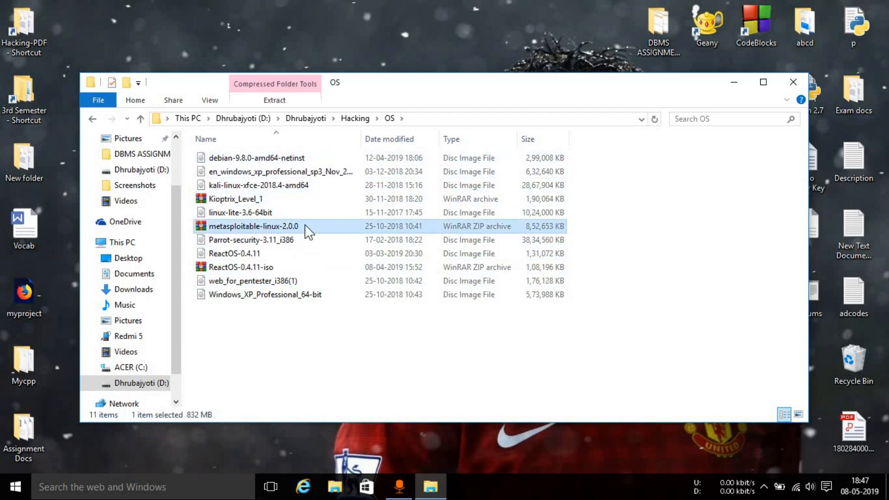
left_click(262, 228)
left_click(331, 356)
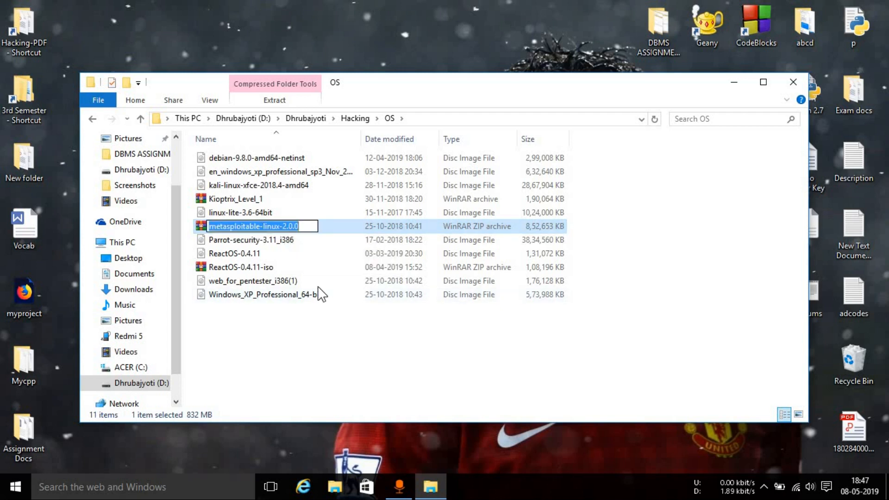
double_click(319, 227)
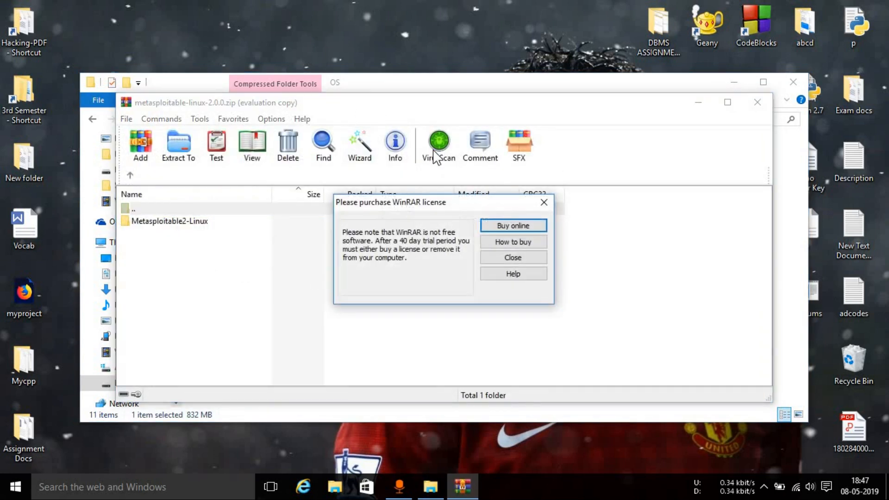
left_click(537, 202)
left_click_drag(398, 109, 704, 129)
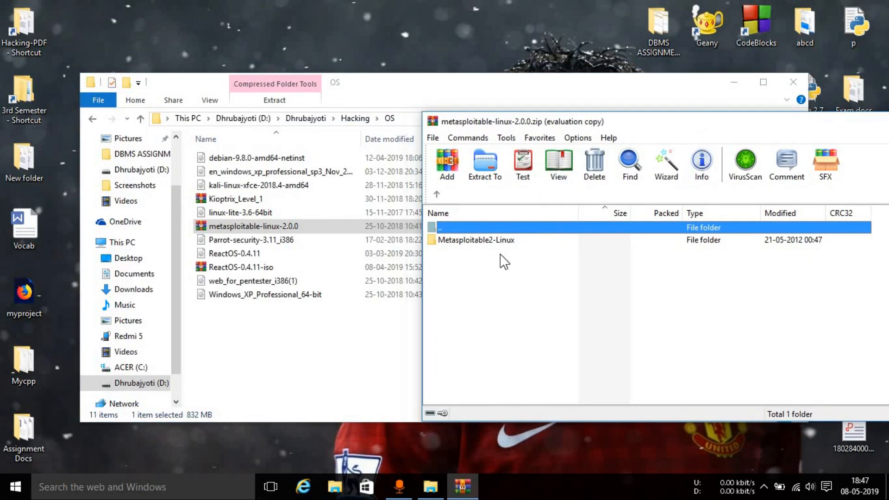
left_click(502, 240)
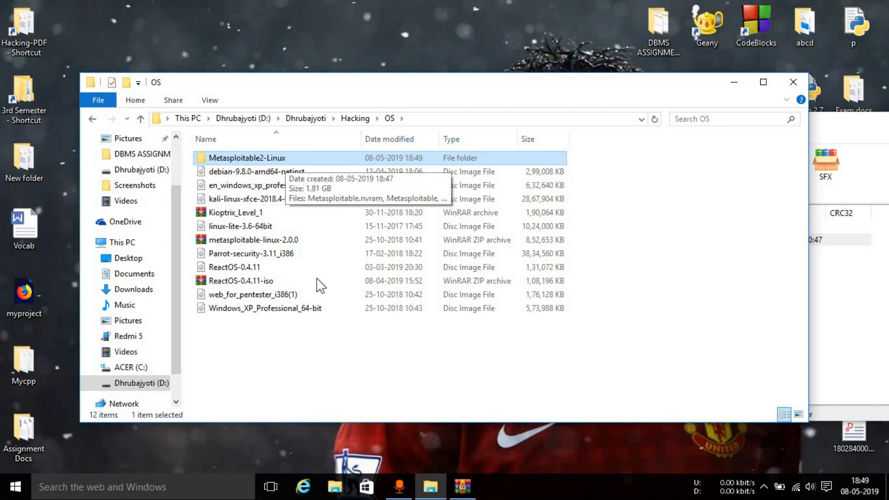
Open the extracted Metasploitable2-Linux folder and select the Metasploitable VMware virtual machine configuration file
left_click_drag(327, 369, 331, 167)
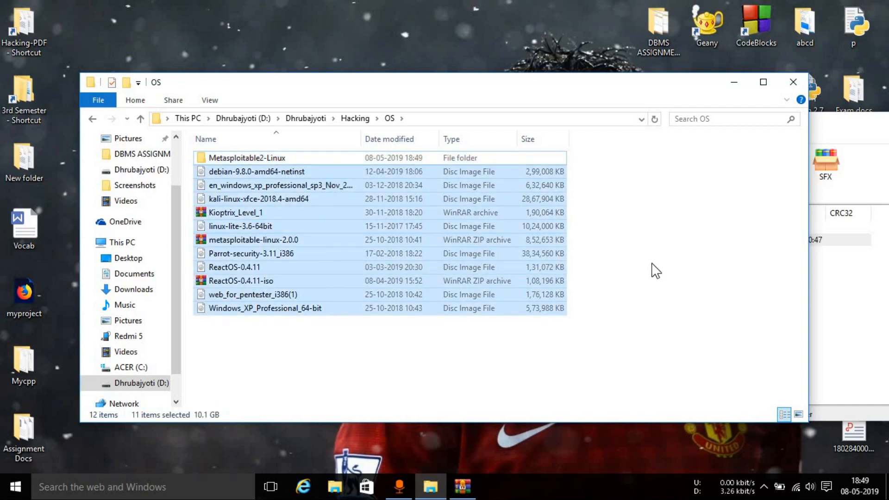
left_click(654, 271)
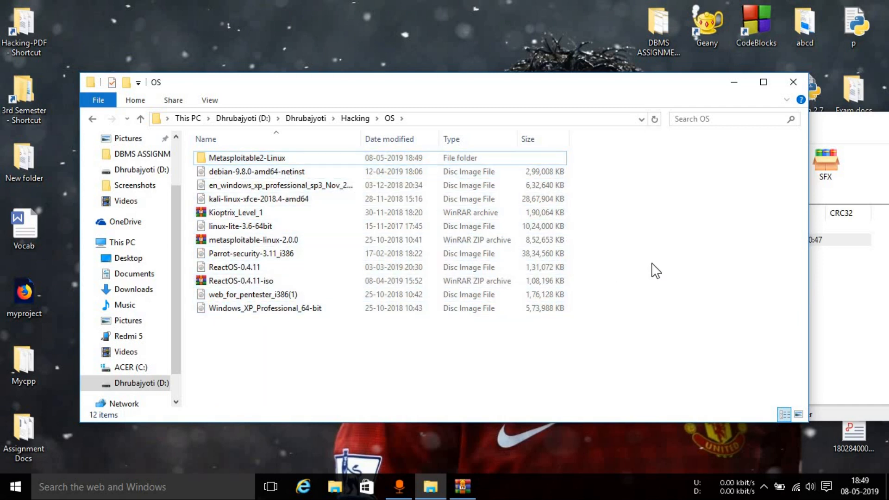
left_click(286, 159)
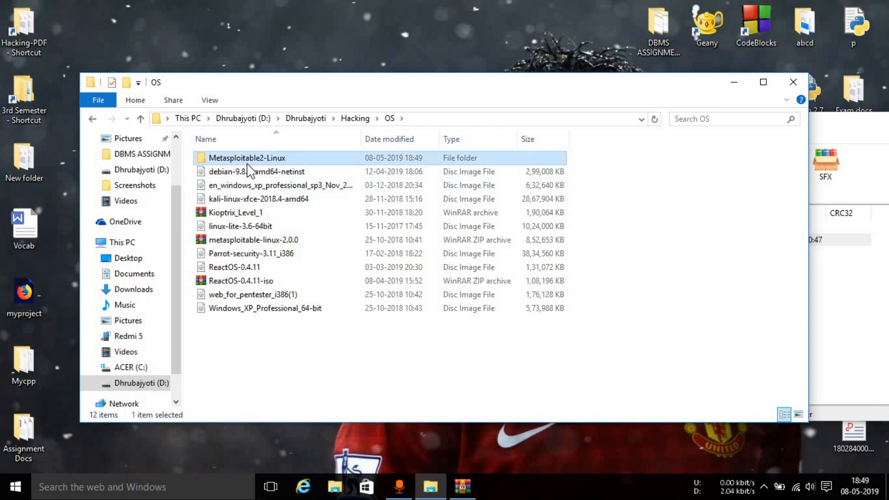
double_click(264, 160)
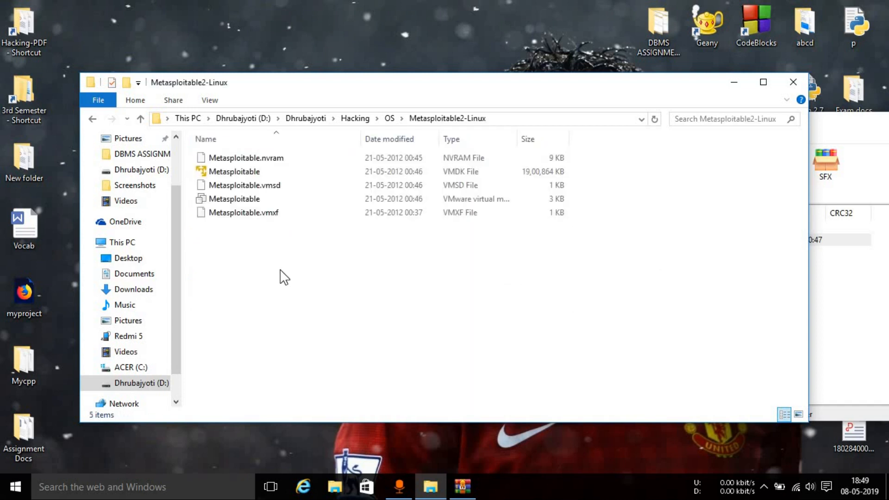
left_click_drag(279, 269, 265, 147)
left_click(338, 337)
left_click(220, 202)
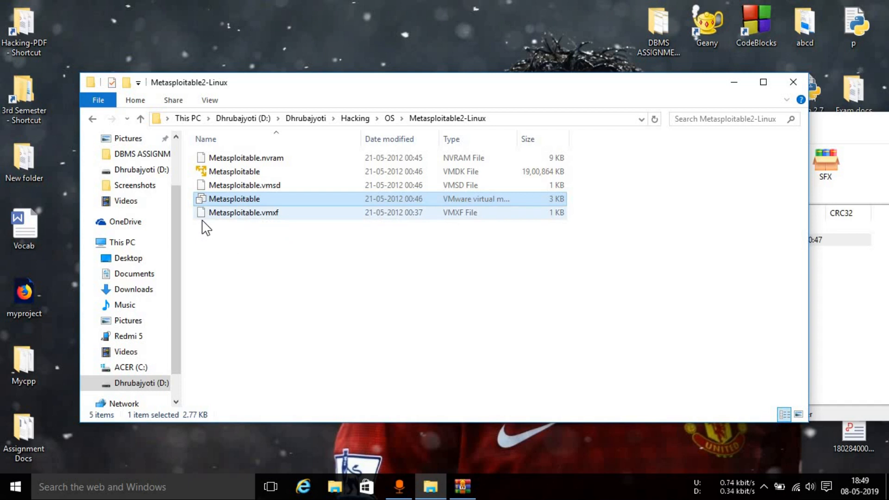
right_click(210, 196)
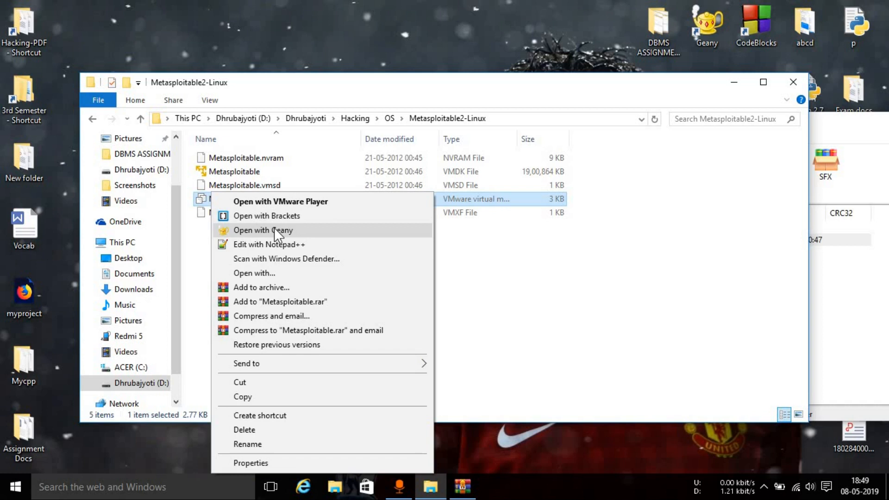
left_click(264, 274)
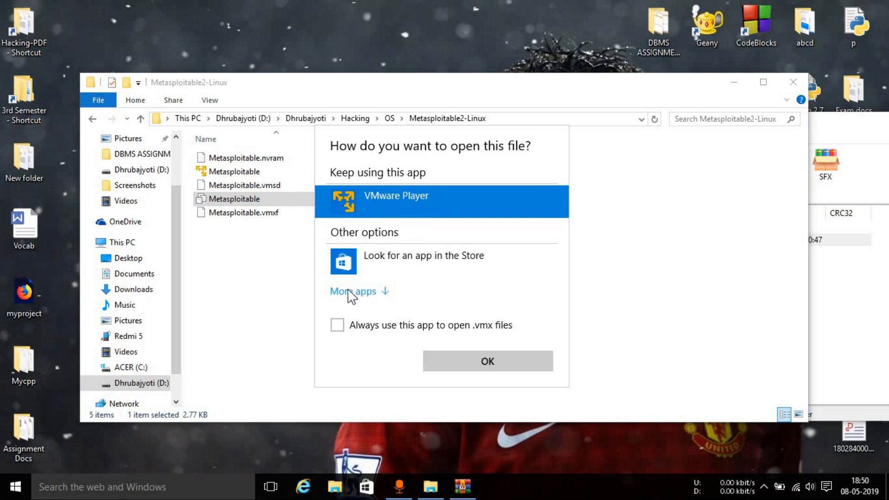
left_click(357, 292)
scroll(423, 304, "down", 3)
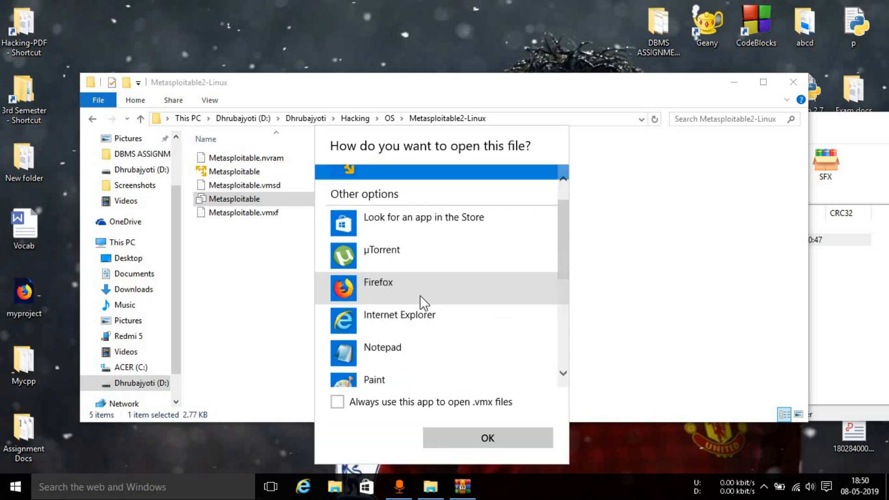
scroll(420, 297, "down", 2)
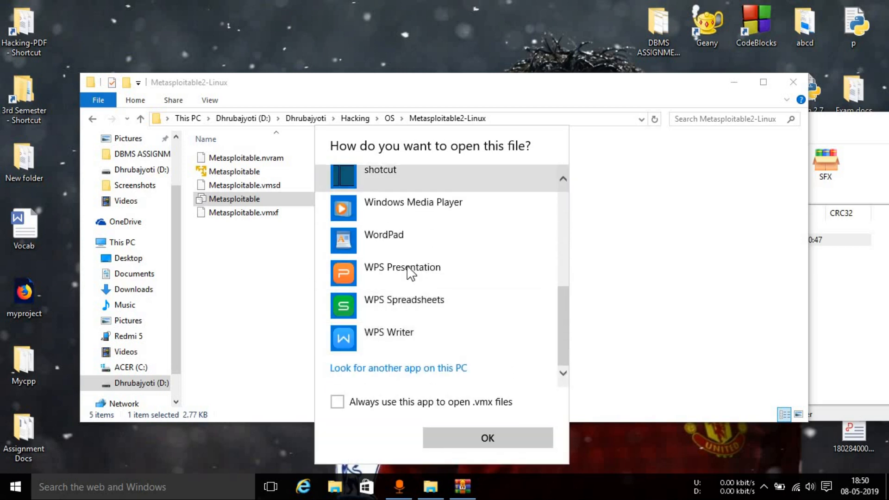
scroll(410, 296, "up", 5)
scroll(410, 299, "down", 3)
scroll(402, 302, "down", 3)
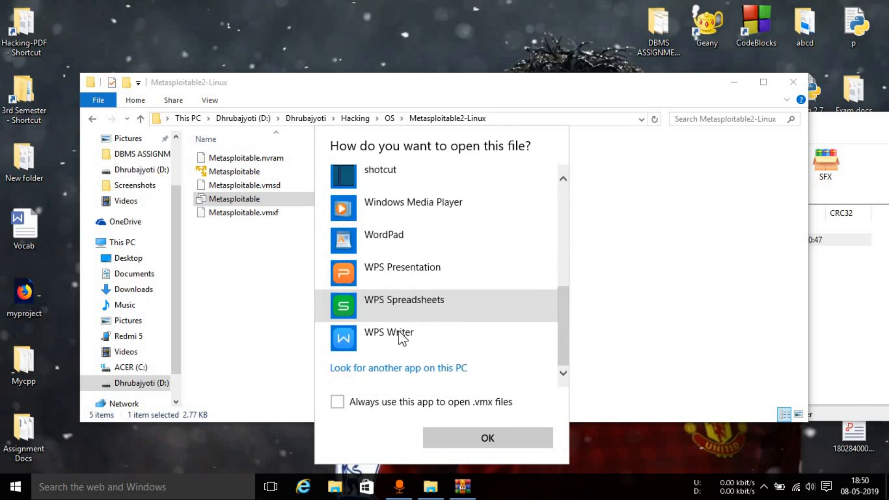
left_click(348, 368)
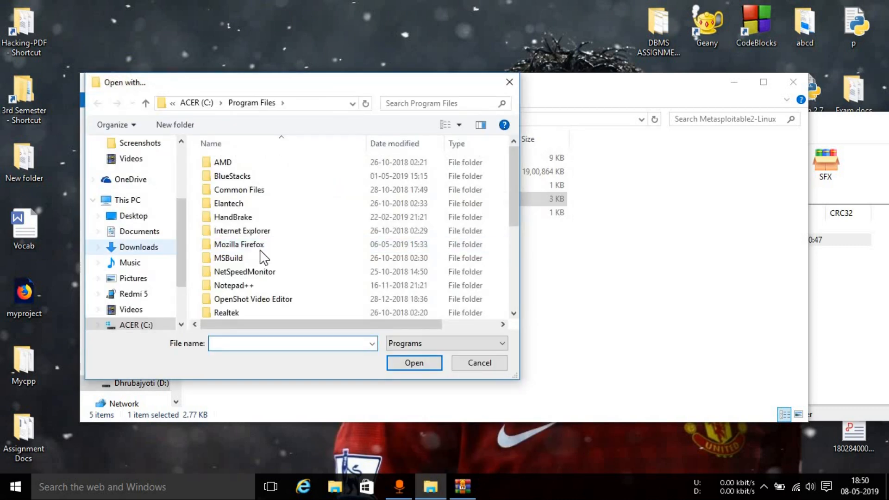
scroll(284, 254, "down", 4)
scroll(247, 289, "up", 4)
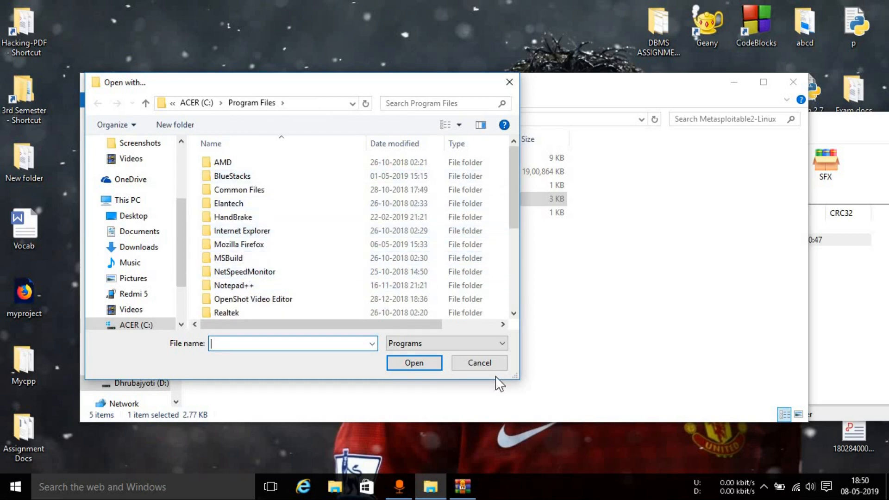
left_click(493, 361)
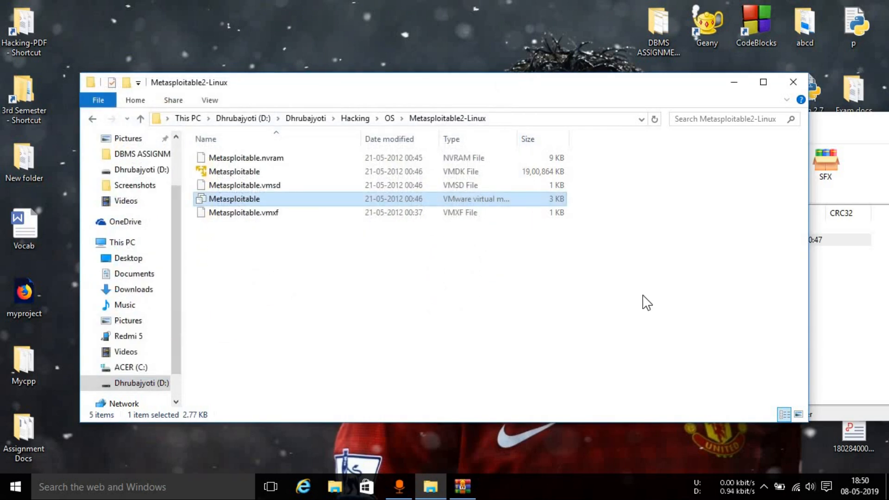
Open the Metasploitable virtual machine configuration file with VMware Player, identify the machine as copied, and move its window clear for viewing
right_click(249, 204)
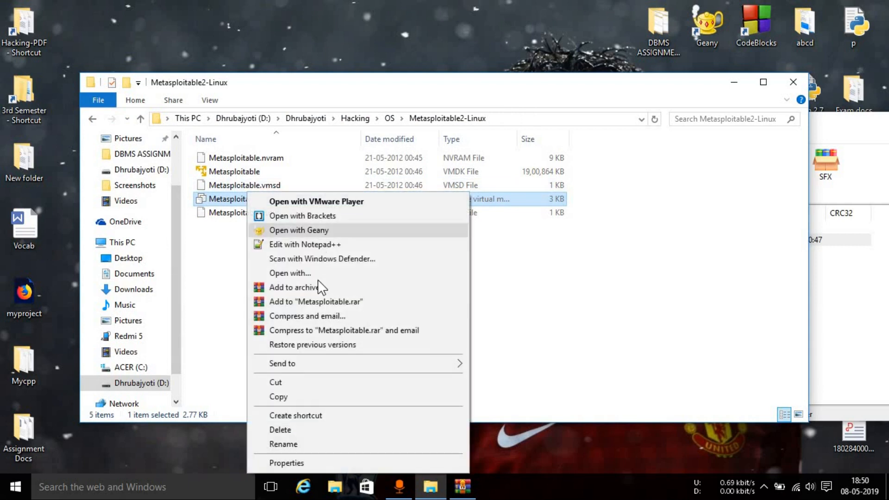
left_click(411, 272)
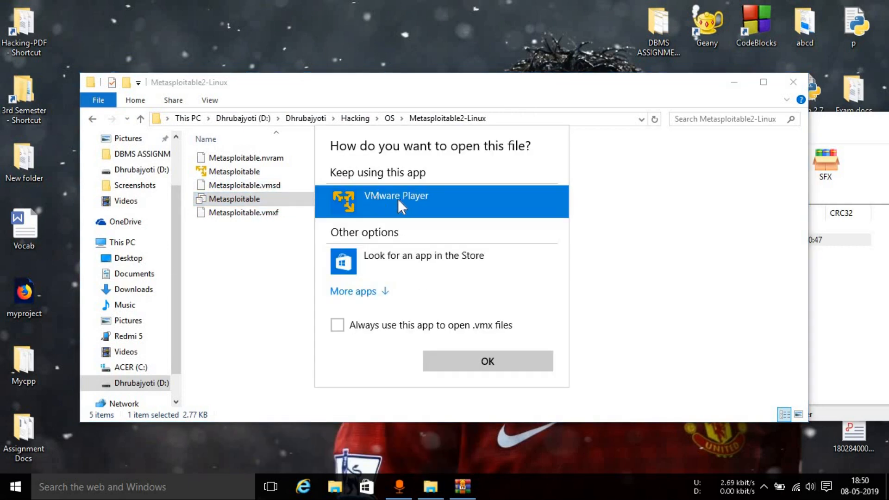
left_click(489, 353)
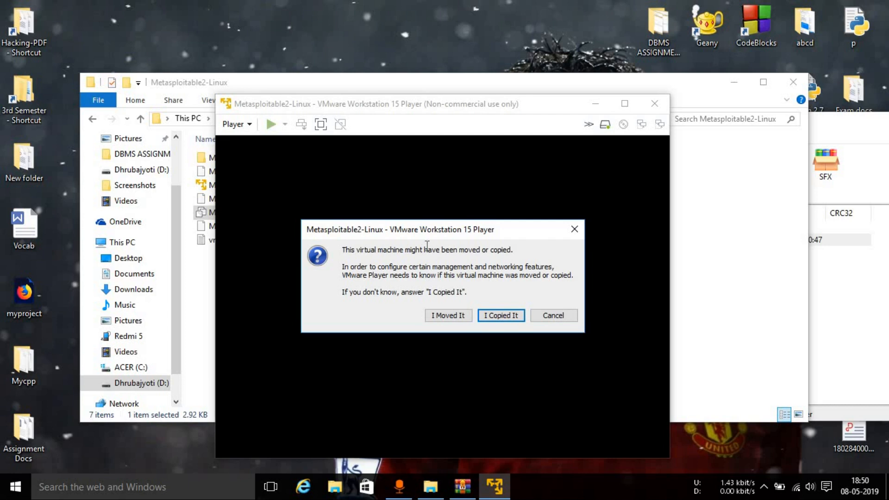
left_click(500, 316)
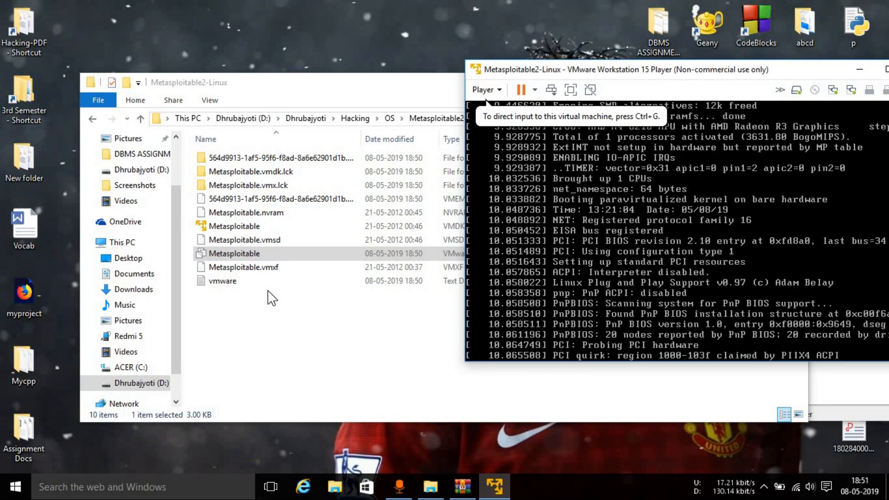
left_click_drag(655, 75, 385, 81)
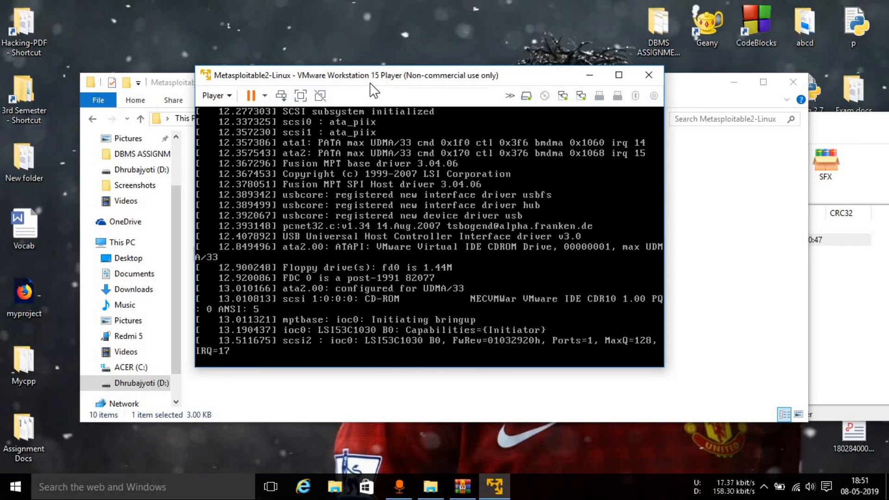
Log in to the Metasploitable virtual machine console with the default account's user name and password
left_click(487, 265)
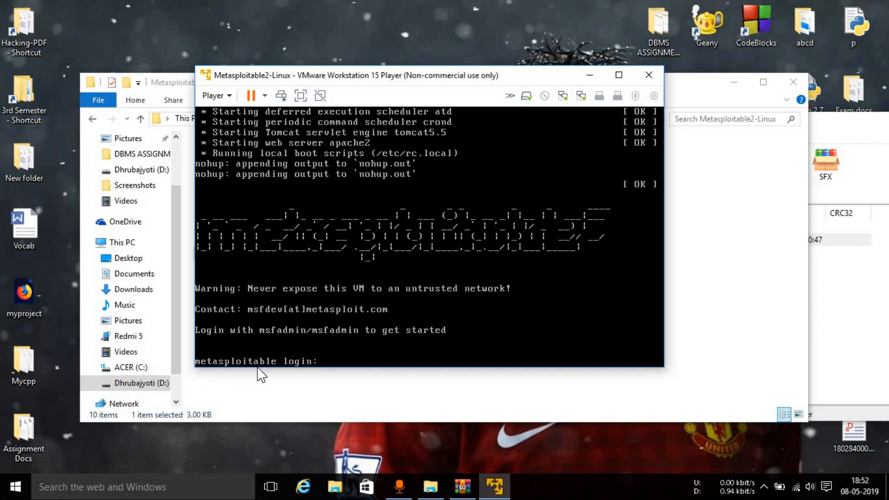
left_click(215, 107)
left_click(388, 340)
type("msfadmin")
key("Return")
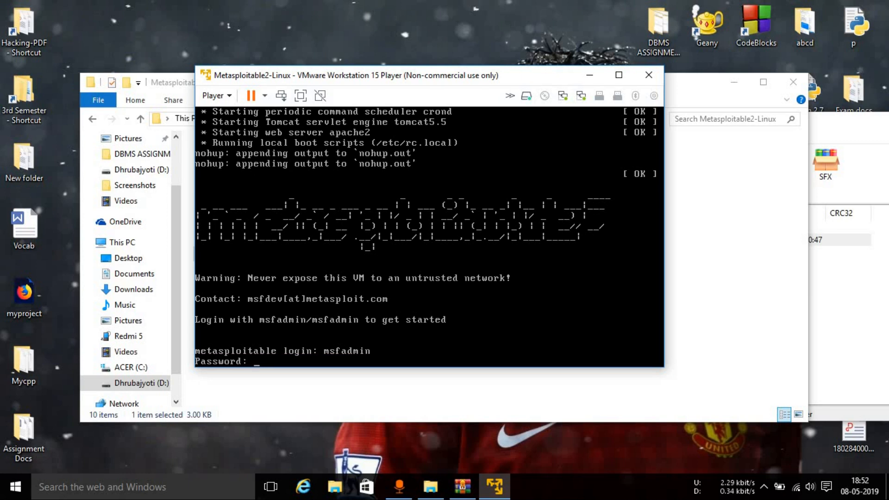
key("Return")
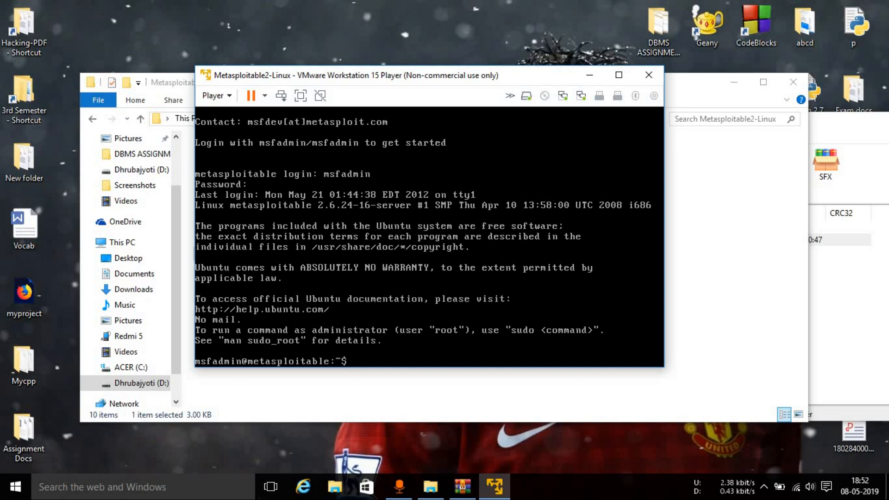
List the home directory's contents with ls, followed by a detailed listing with ls -l
type("s")
key("Return")
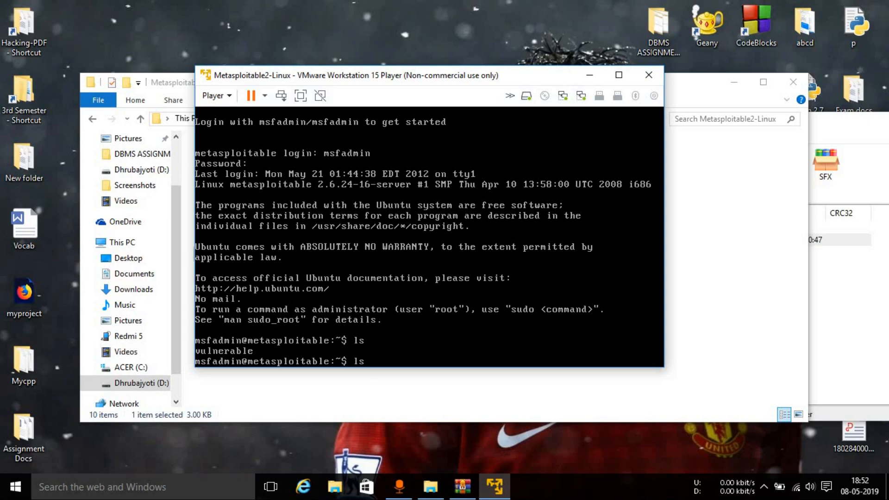
type("-l")
key("Return")
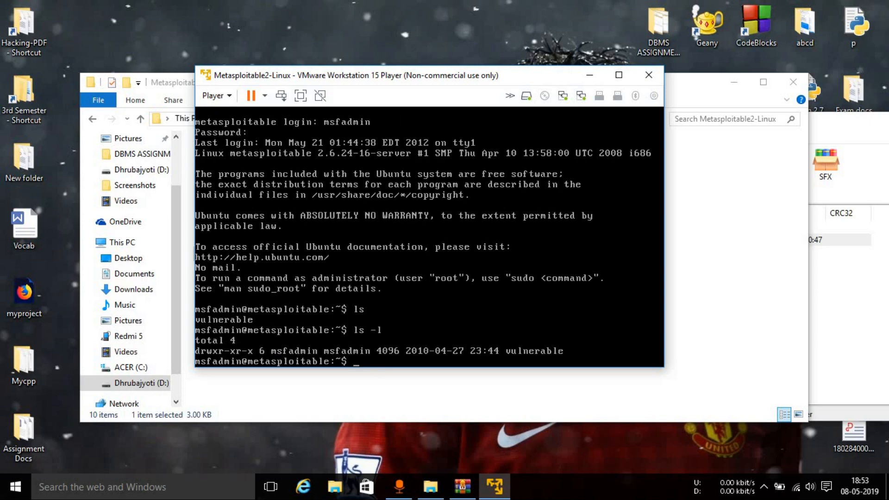
Change into the vulnerable directory and list its contents
type("cd vu")
key("Tab")
key("Return")
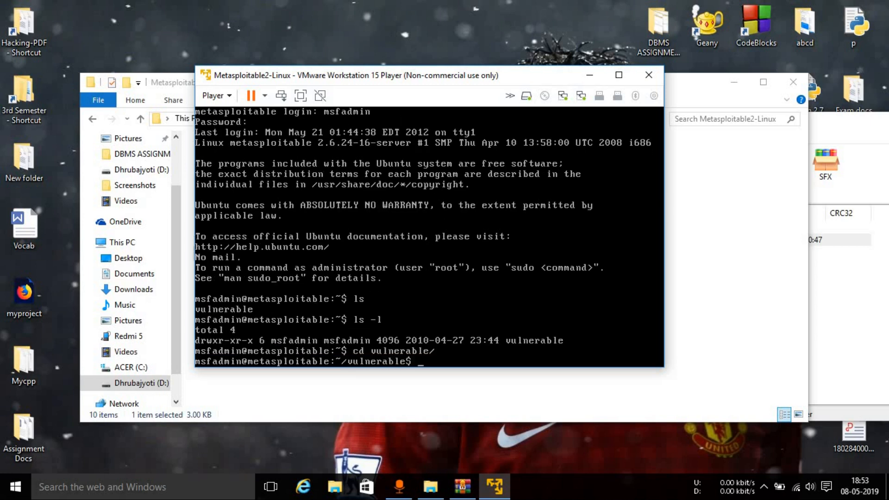
type("ls")
key("Return")
Return to the parent directory and display the virtual machine's network configuration with ifconfig
type("cd ..")
key("Return")
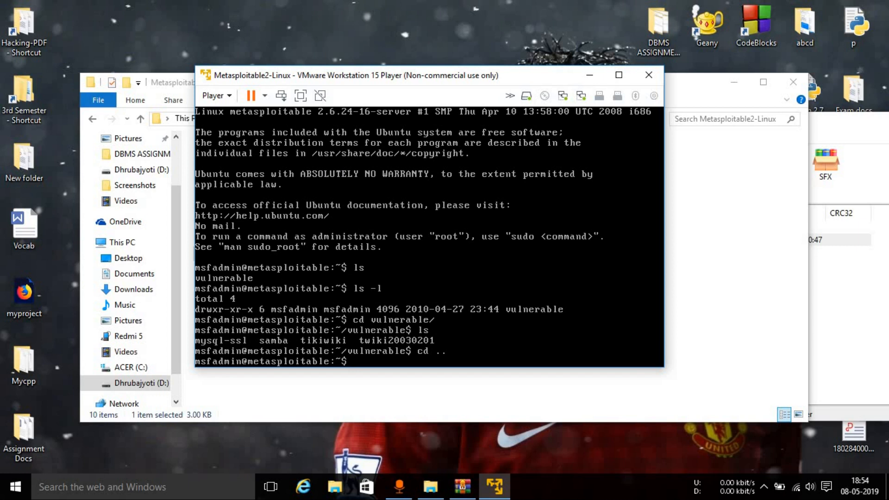
type("fconfig")
key("Return")
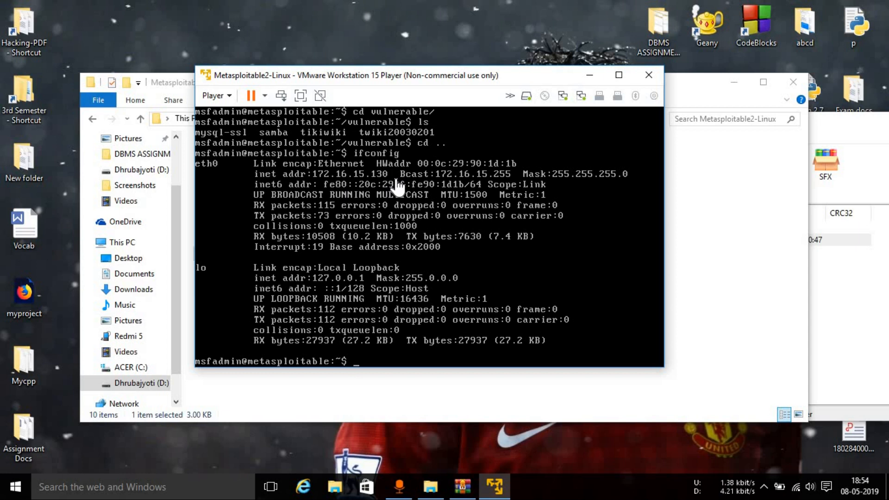
Open the Windows Command Prompt, place it below the virtual machine's IP address, and ping 172.16.15.130
key("super")
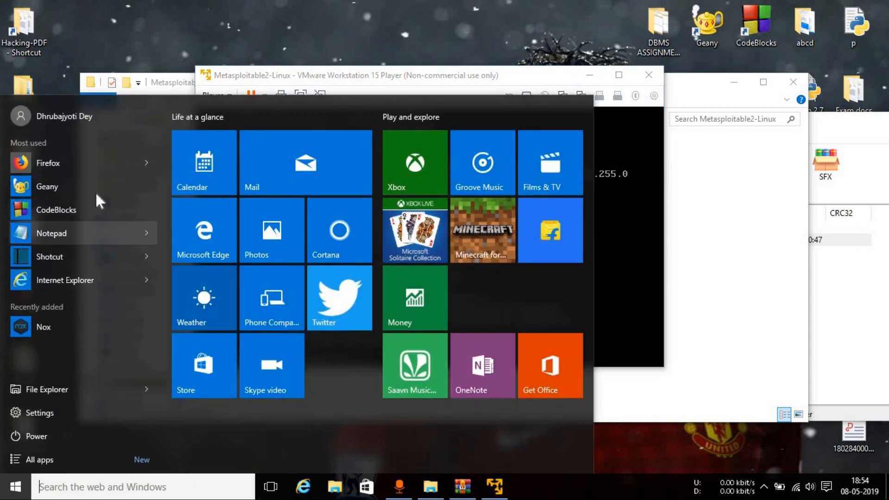
type("cmd")
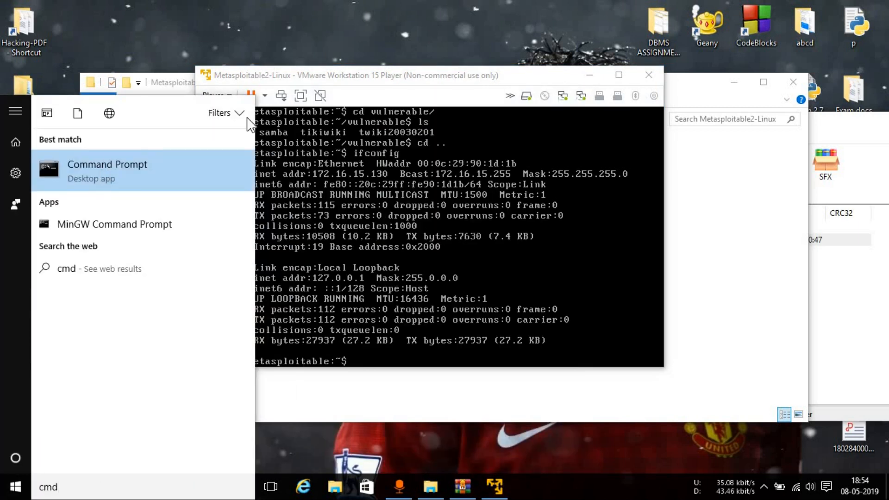
key("Return")
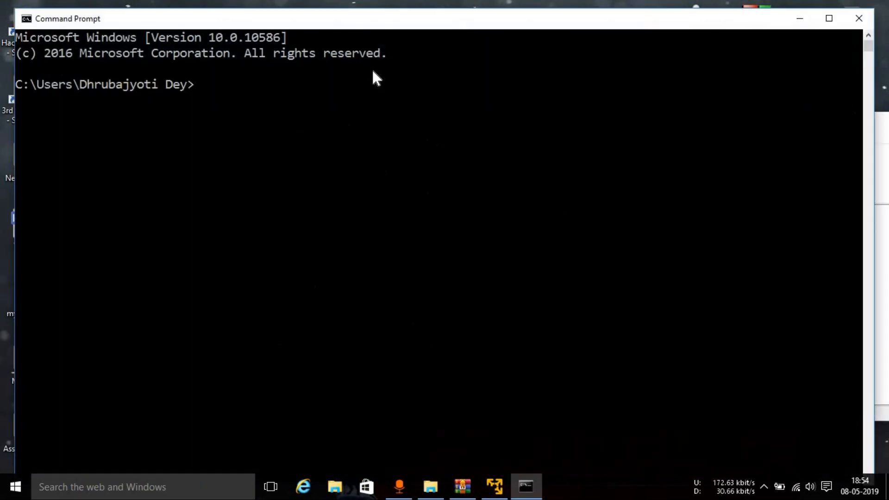
type("ping")
left_click_drag(299, 22, 299, 26)
left_click_drag(316, 191, 327, 231)
type("172.")
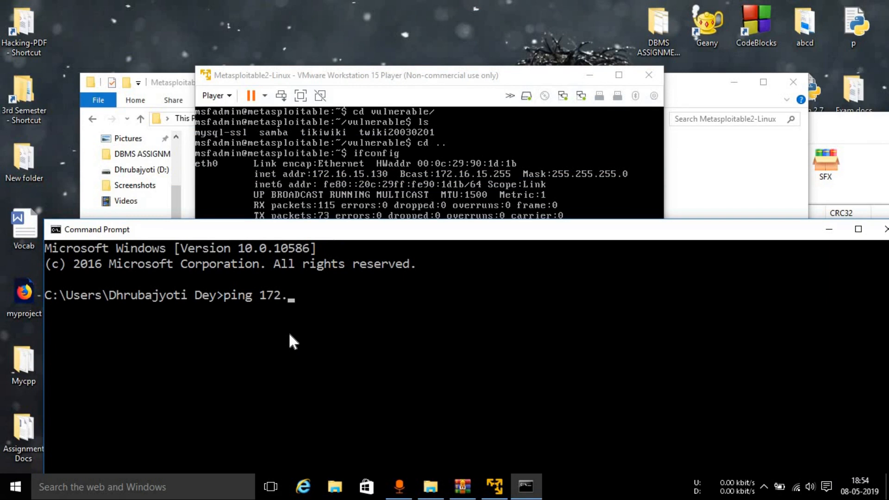
type("16.15.130")
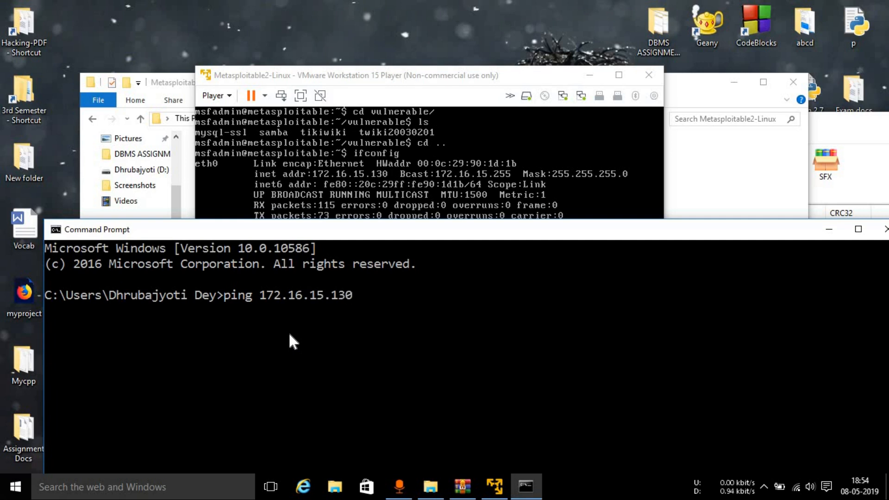
key("Return")
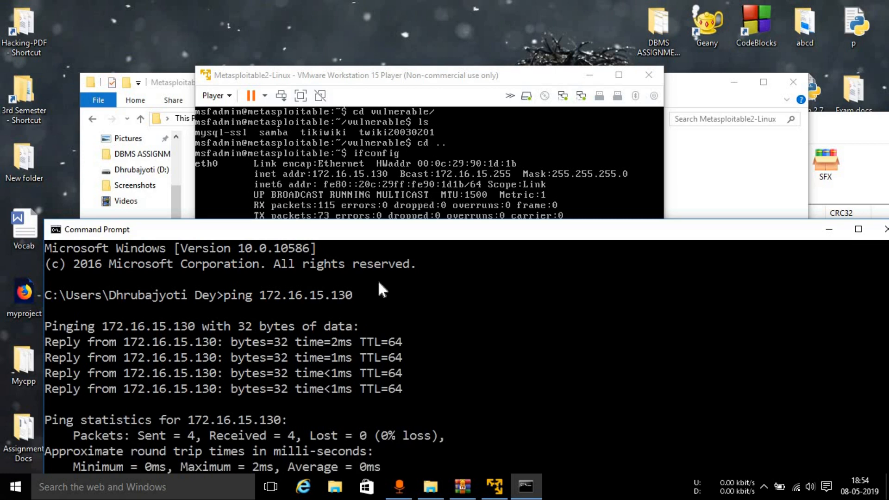
Reposition the Command Prompt to view the ping results, copy the address 172.16.15.130, and close the window
left_click_drag(380, 239, 381, 125)
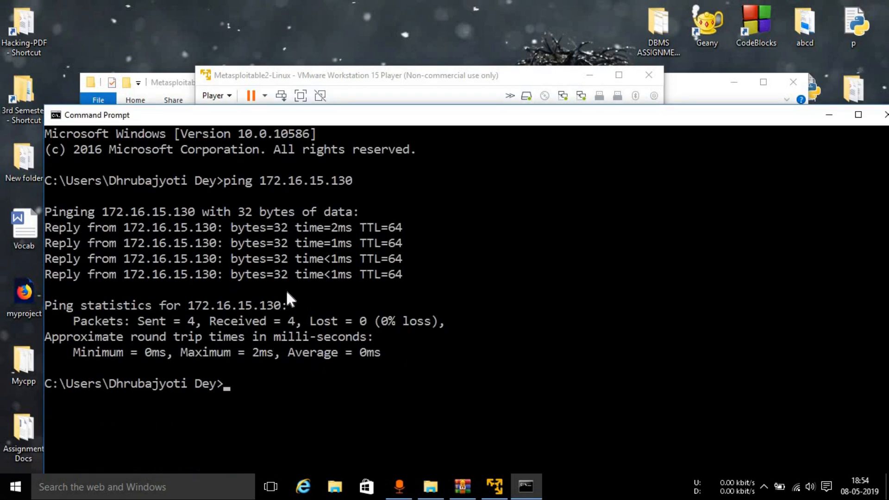
left_click_drag(651, 122, 577, 121)
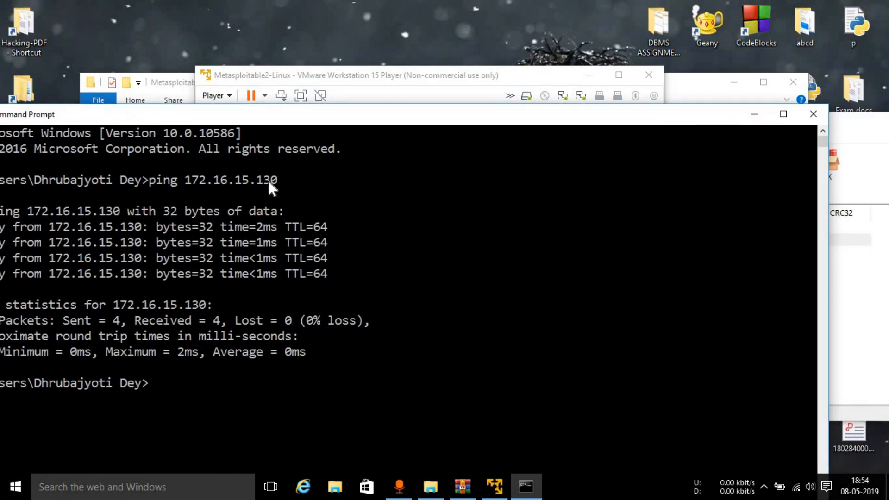
double_click(232, 179)
key("ctrl+c")
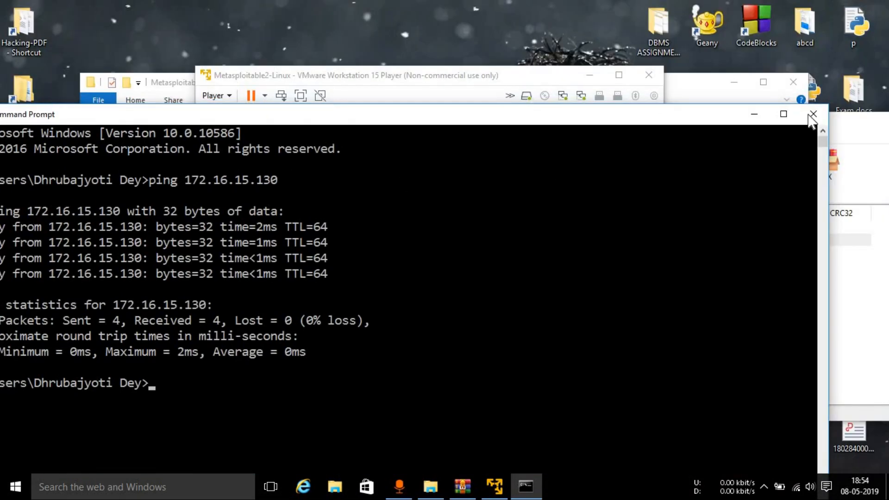
left_click(811, 119)
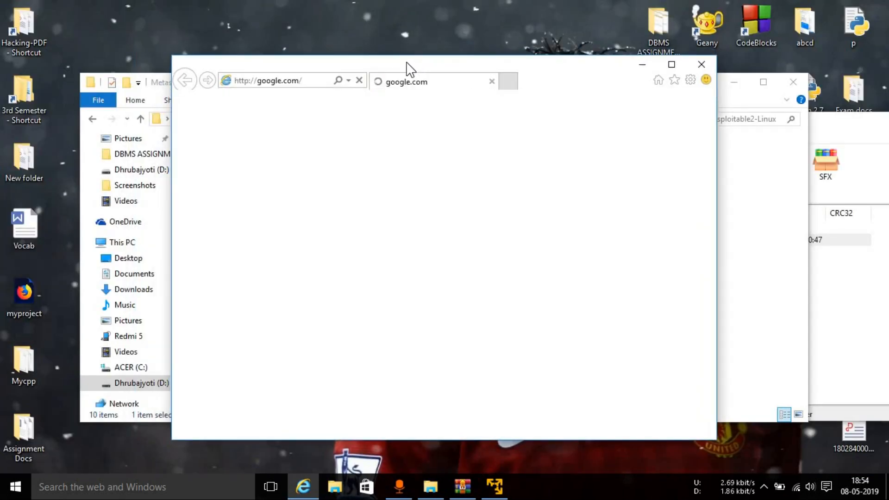
Switch to Internet Explorer, maximize its window, and load the web page at 172.16.15.130
double_click(406, 62)
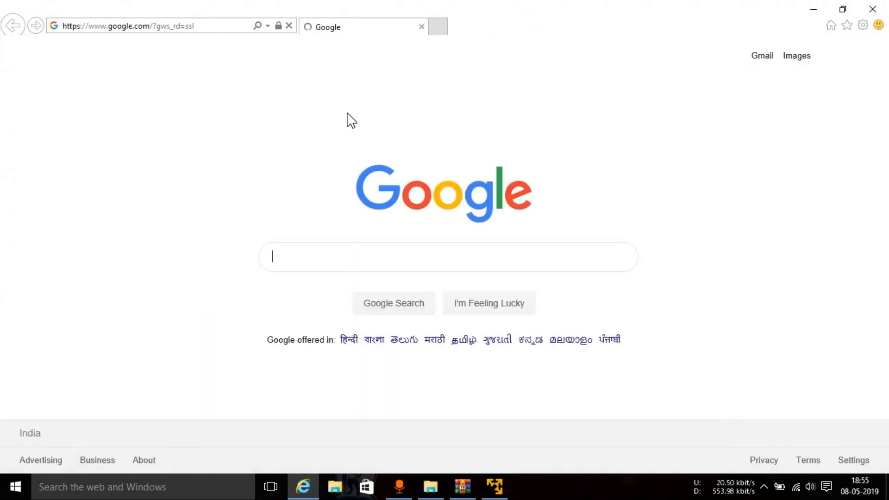
left_click(186, 26)
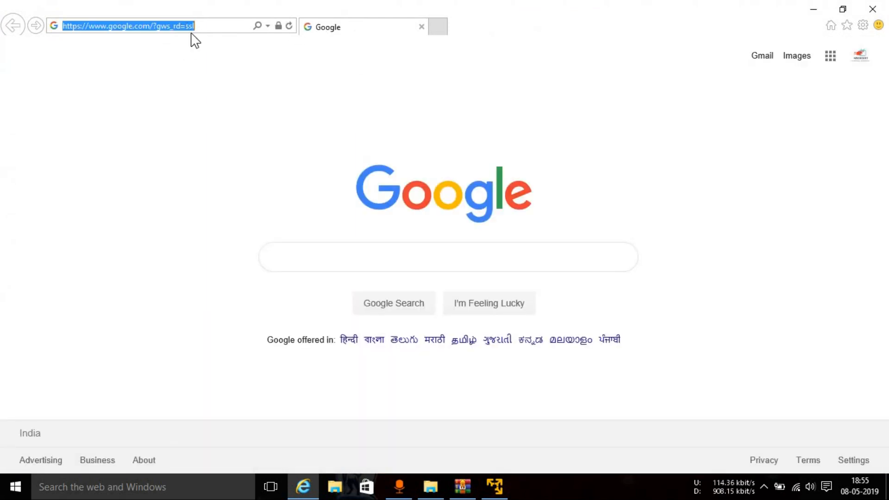
type("172.16.15.130")
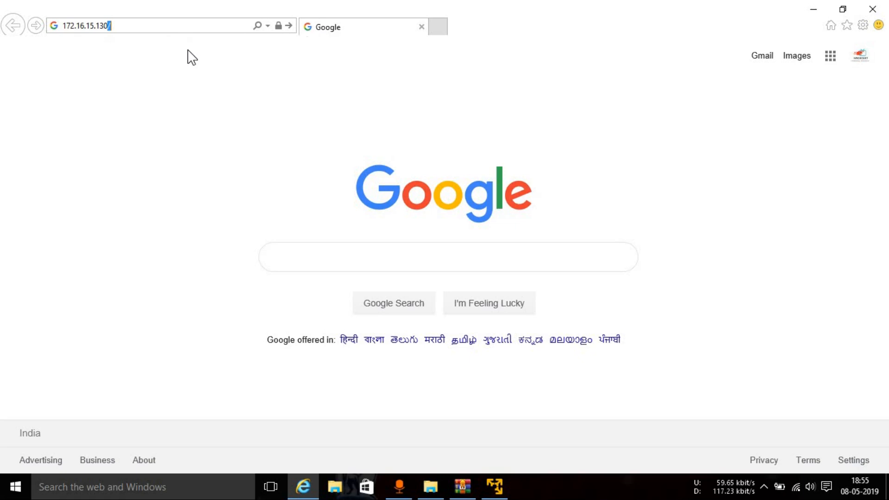
key("Return")
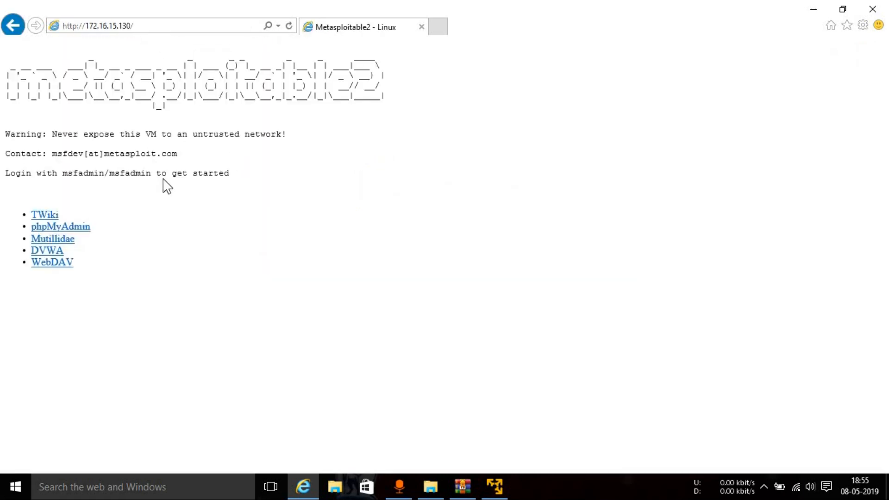
Examine the Metasploitable2 web page and compare its address with the network configuration in the virtual machine's console
left_click_drag(233, 175, 5, 66)
left_click(360, 388)
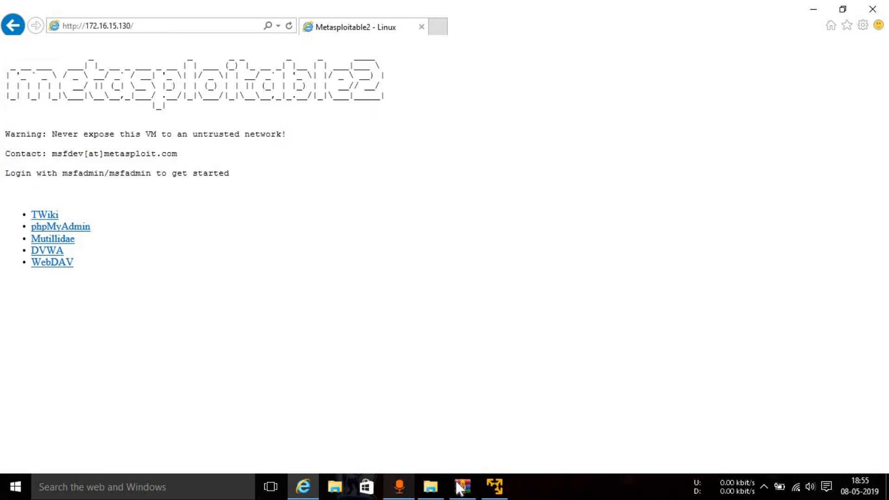
left_click(498, 485)
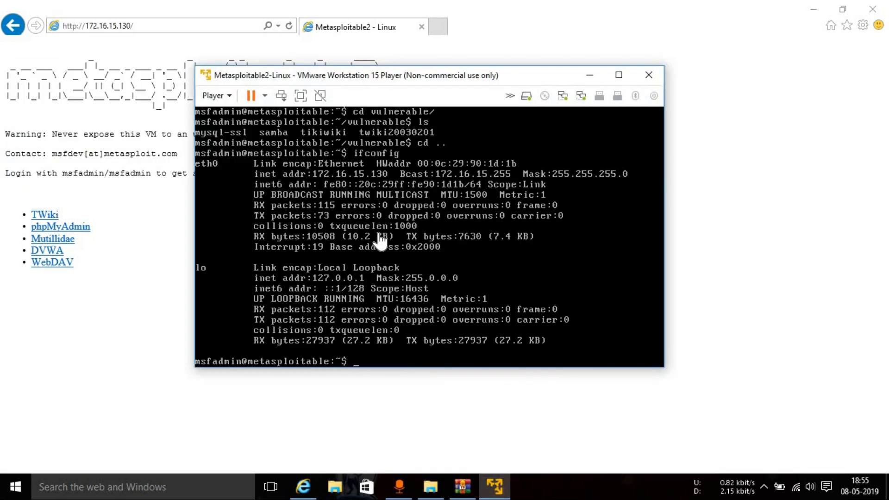
left_click(131, 300)
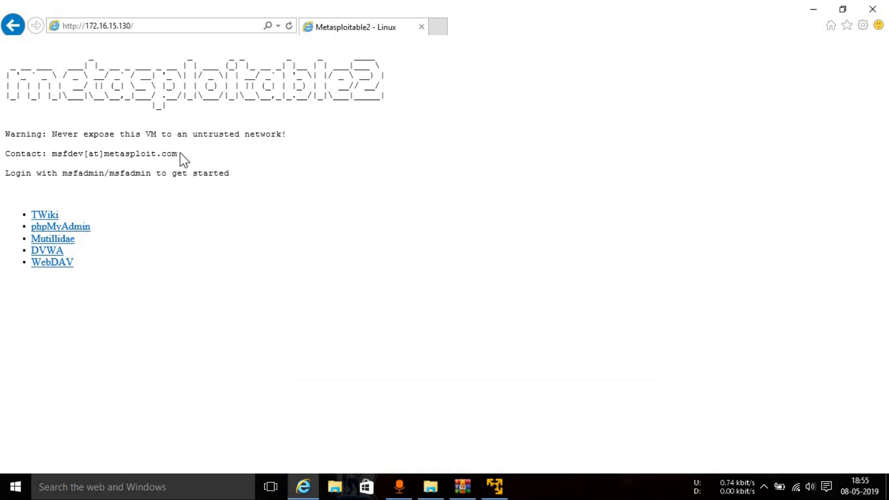
left_click(142, 26)
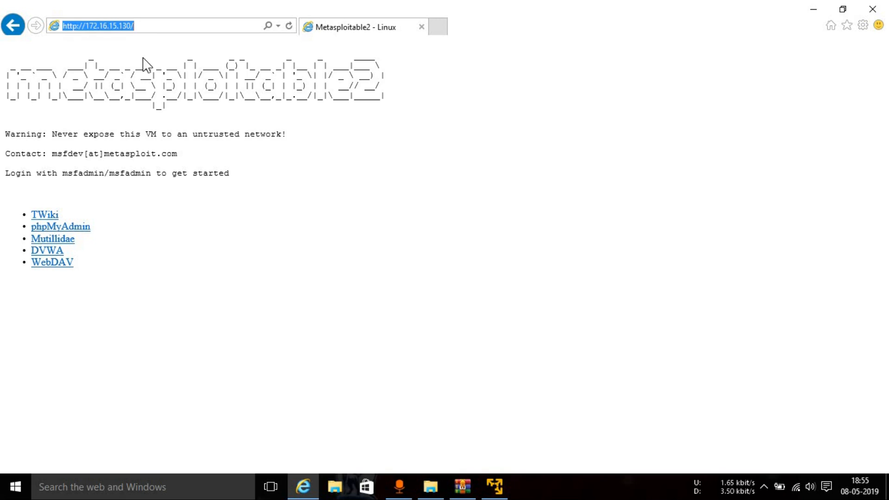
left_click(270, 171)
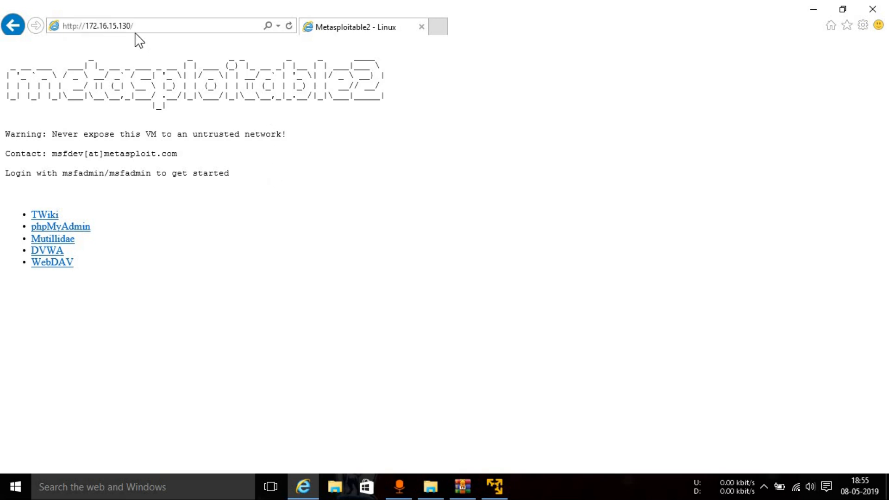
left_click(147, 28)
left_click(534, 436)
left_click(506, 494)
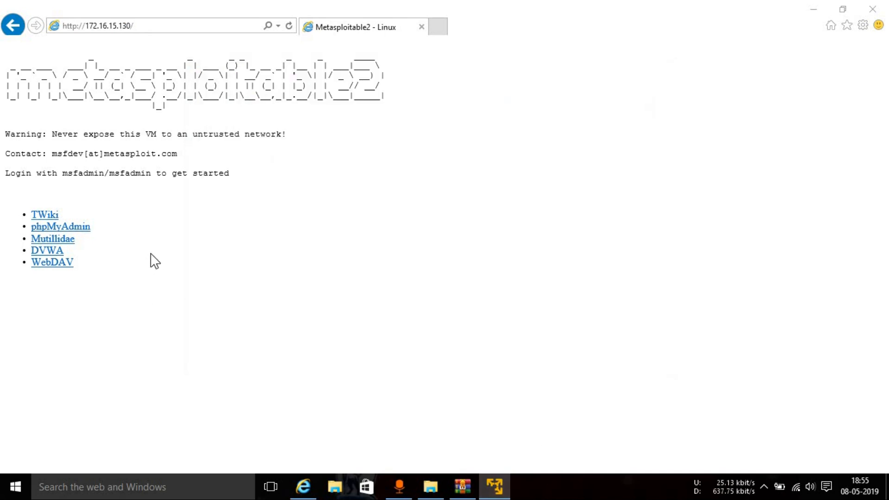
left_click(148, 263)
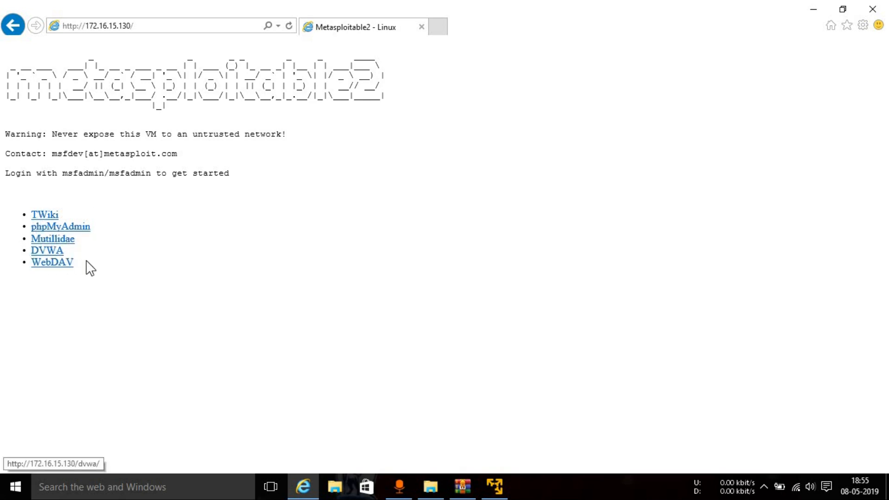
Open DVWA from the Metasploitable2 page and log in with the default account's username and password
left_click(51, 251)
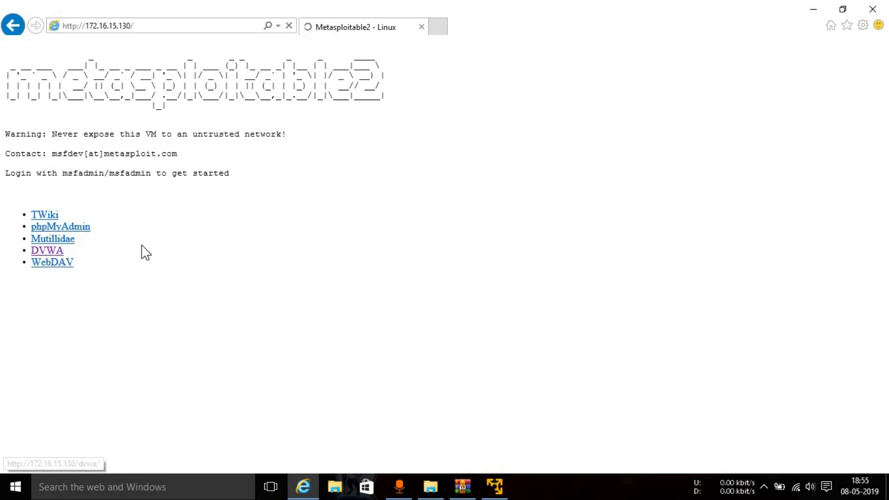
left_click(366, 189)
left_click(353, 233)
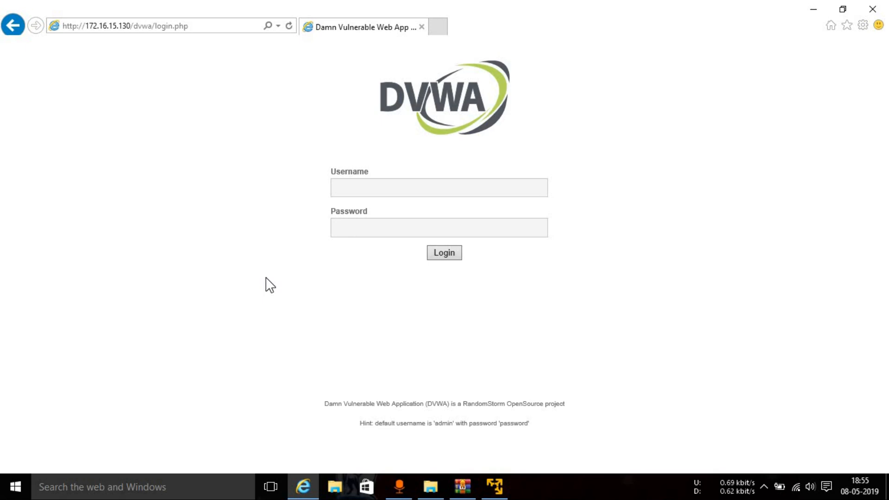
left_click(386, 187)
key("Tab")
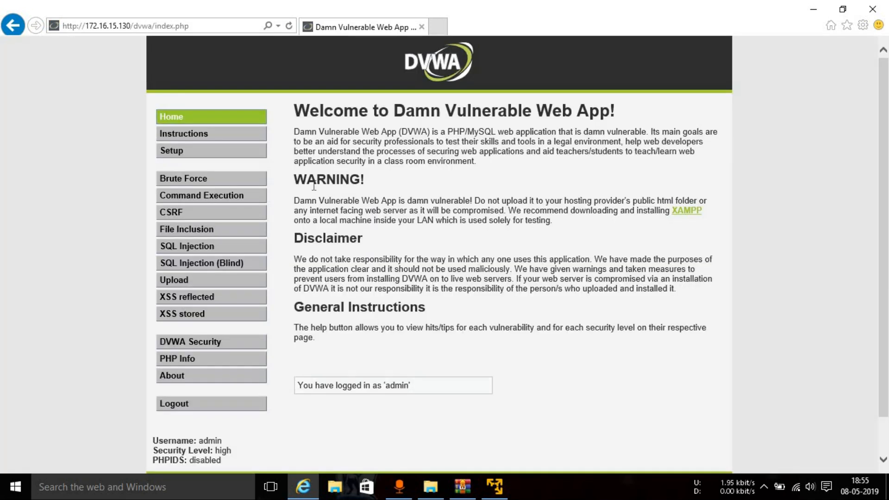
scroll(313, 192, "down", 2)
scroll(313, 200, "up", 2)
double_click(408, 110)
left_click(455, 113)
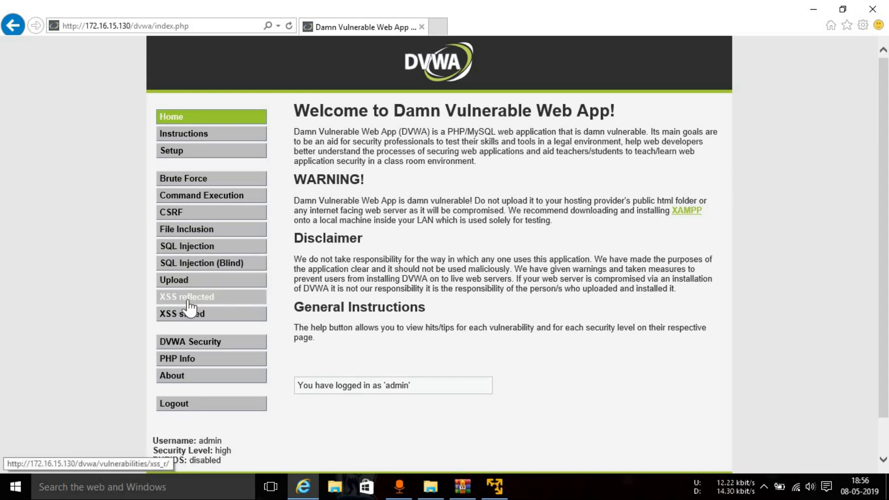
Set the DVWA script security level to low and submit the change
left_click(210, 344)
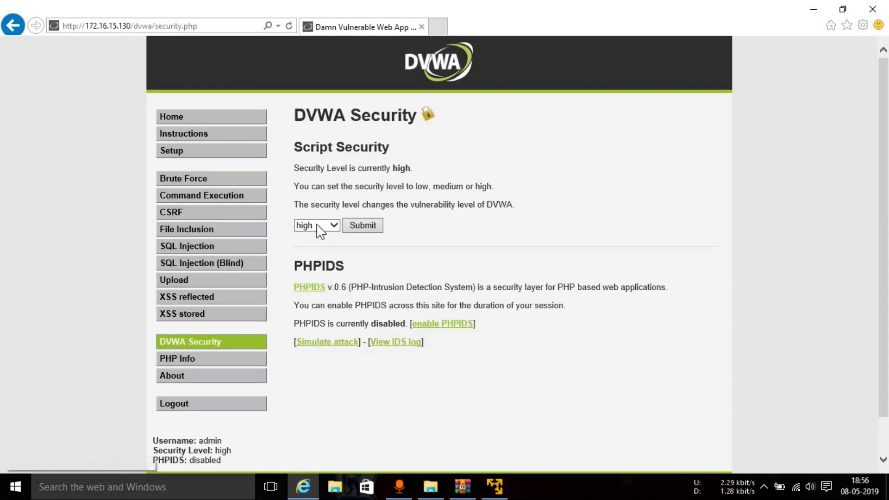
left_click(317, 226)
left_click(314, 206)
left_click(355, 224)
View the XSS reflected and XSS stored vulnerability pages, and return to the DVWA home page
left_click(191, 298)
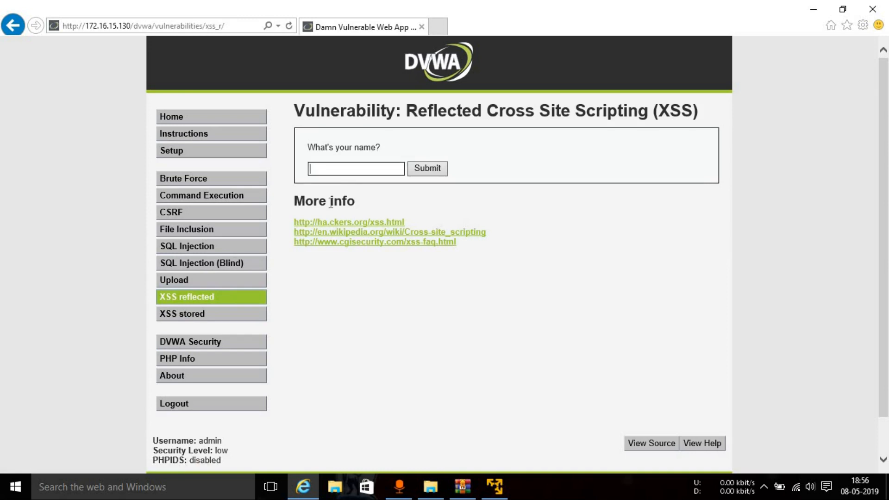
left_click(250, 314)
left_click(343, 311)
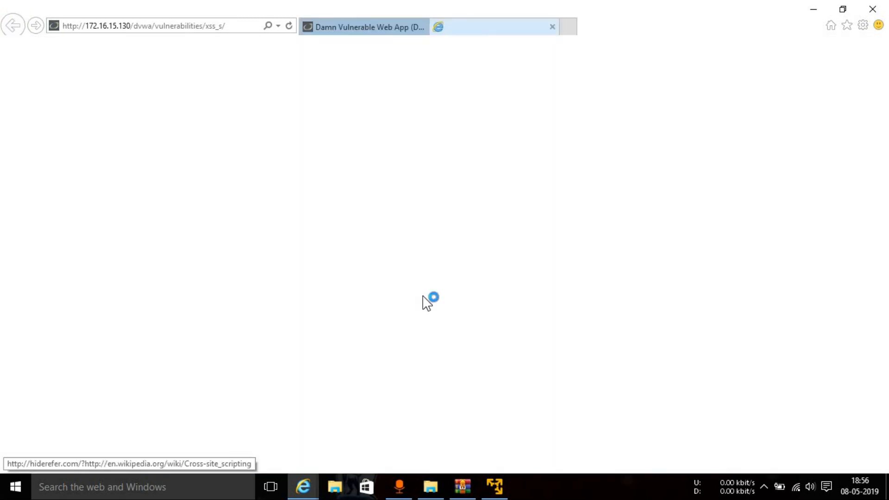
left_click(552, 27)
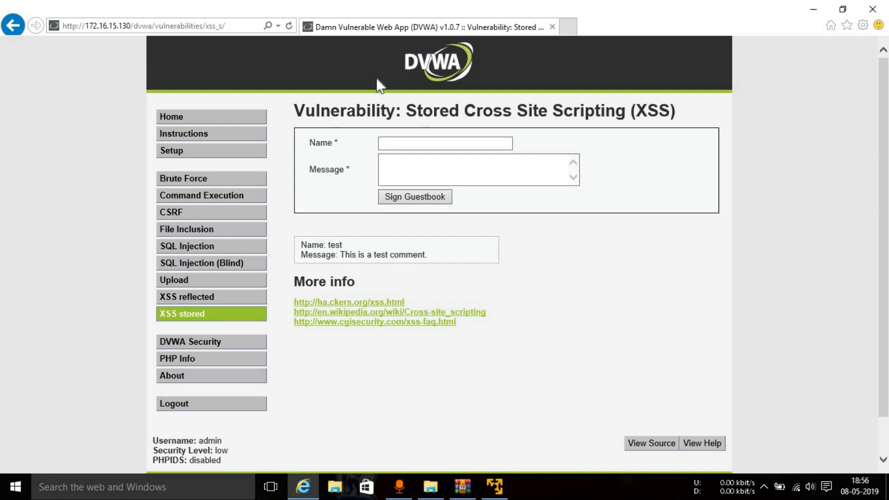
triple_click(318, 108)
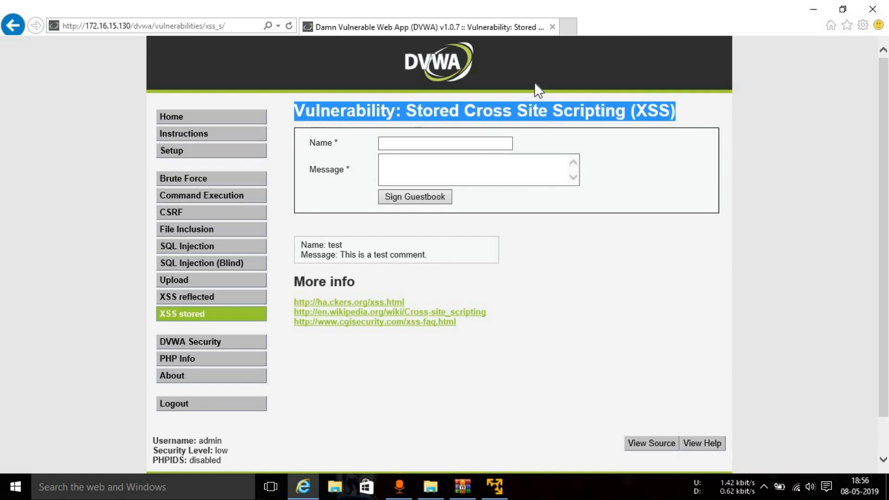
left_click(529, 106)
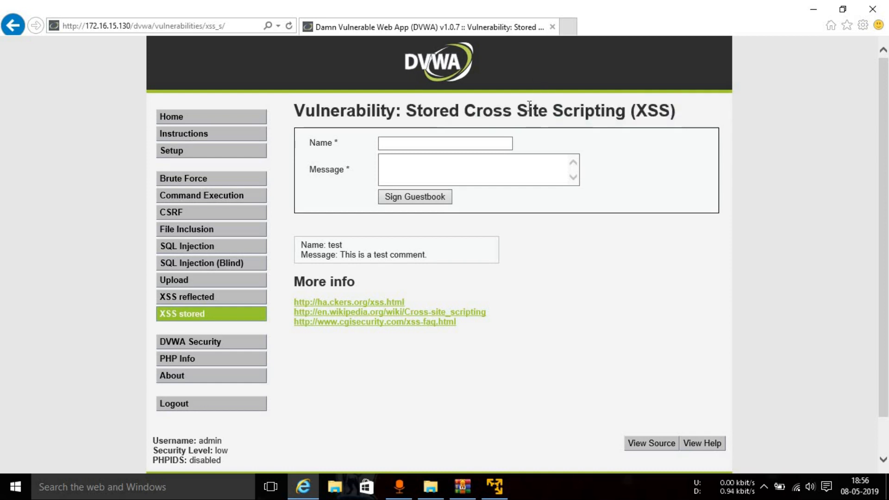
left_click(212, 117)
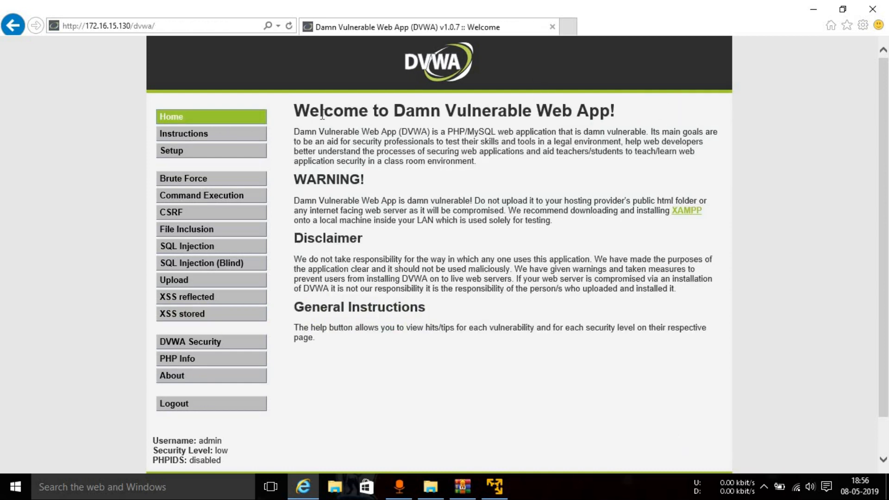